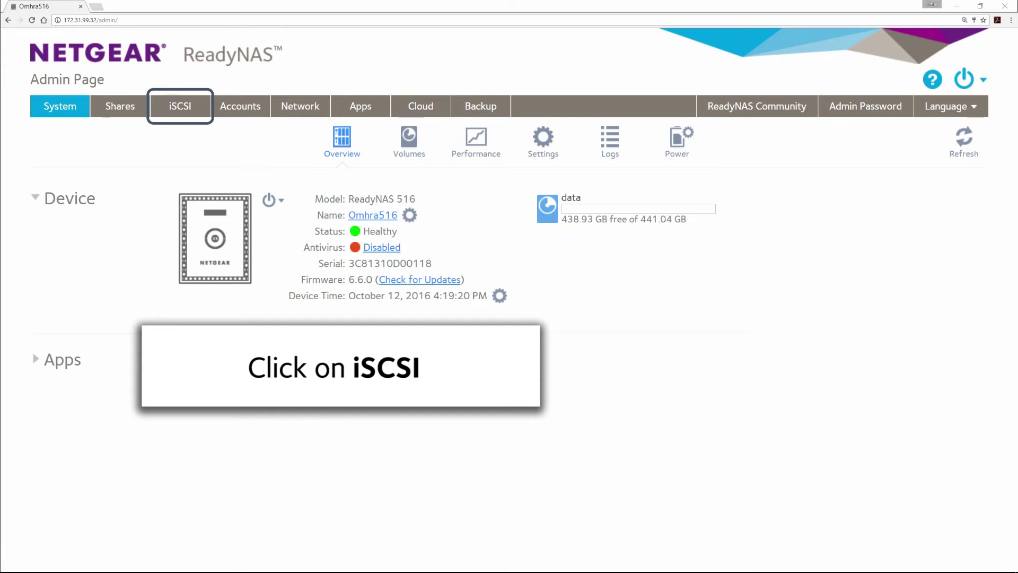
- Go to the iSCSI storage page from the System overview
click(181, 105)
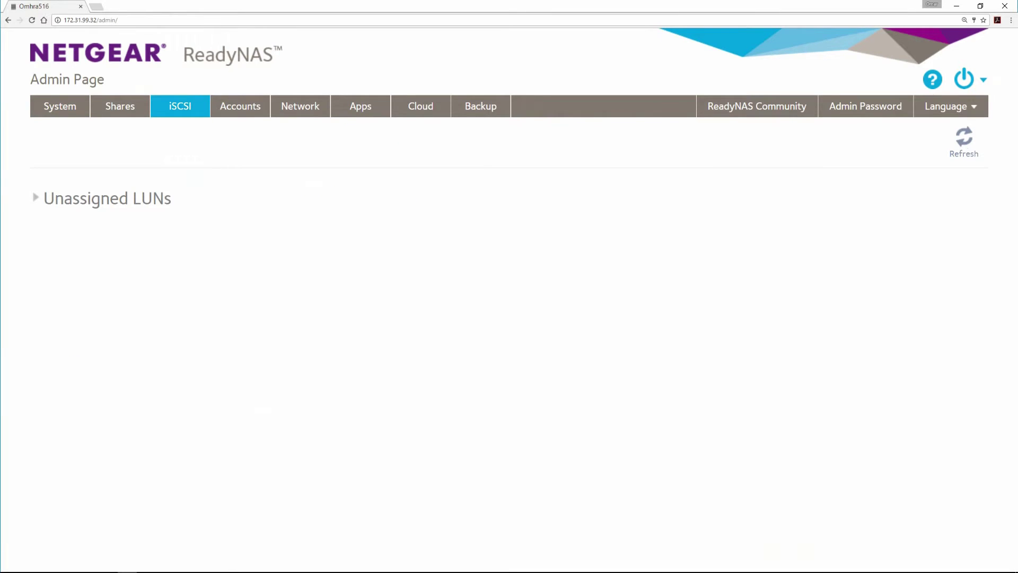
- Under Unassigned LUNs, fill in a new LUN named 'footage' with size 100 GB
click(35, 197)
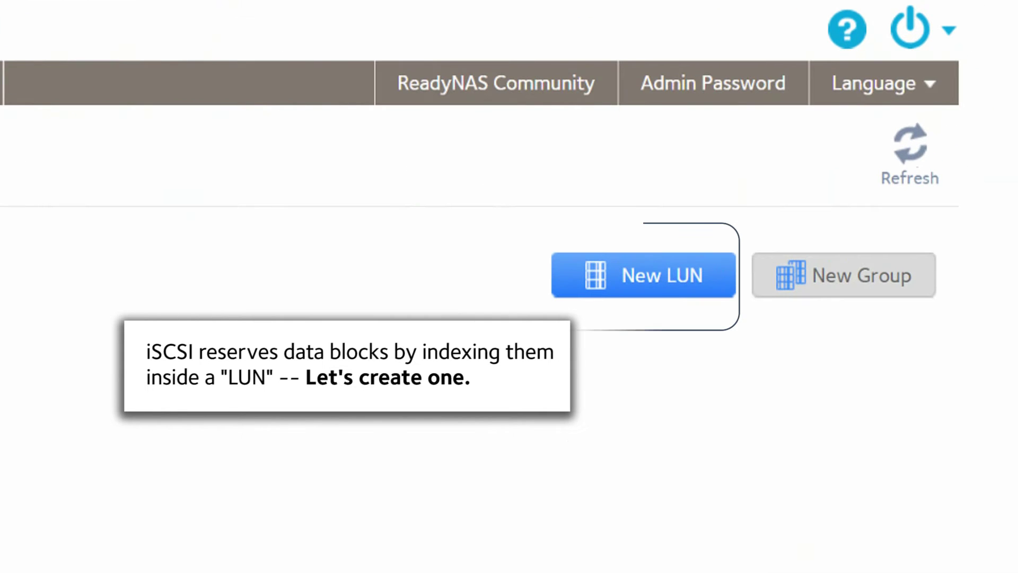
click(652, 275)
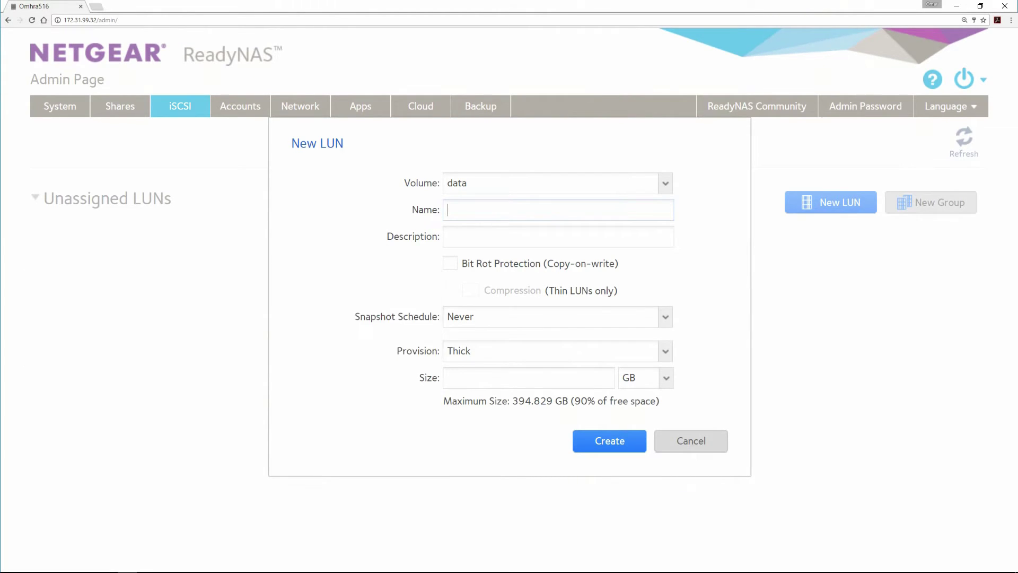
click(449, 210)
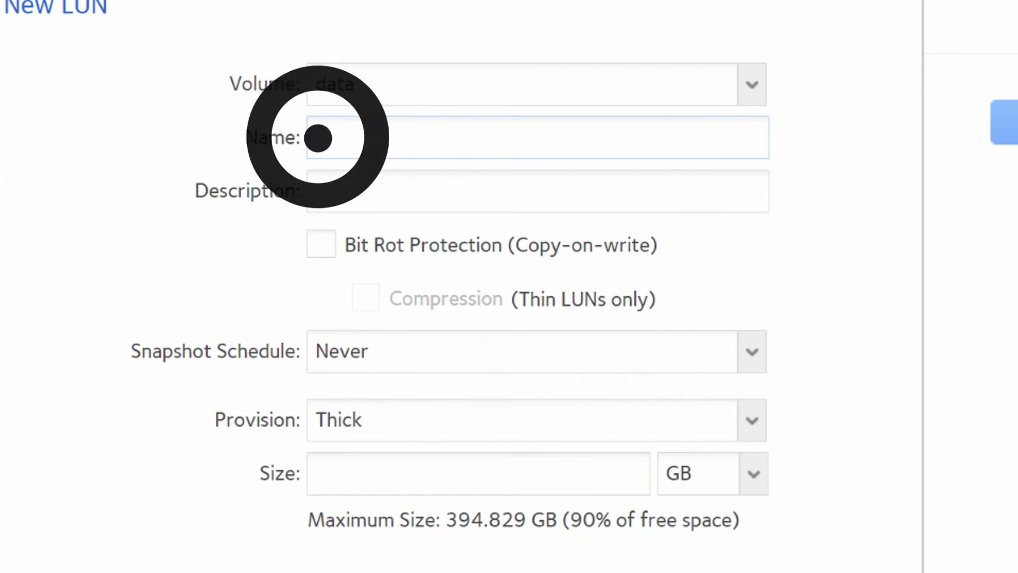
text(footage)
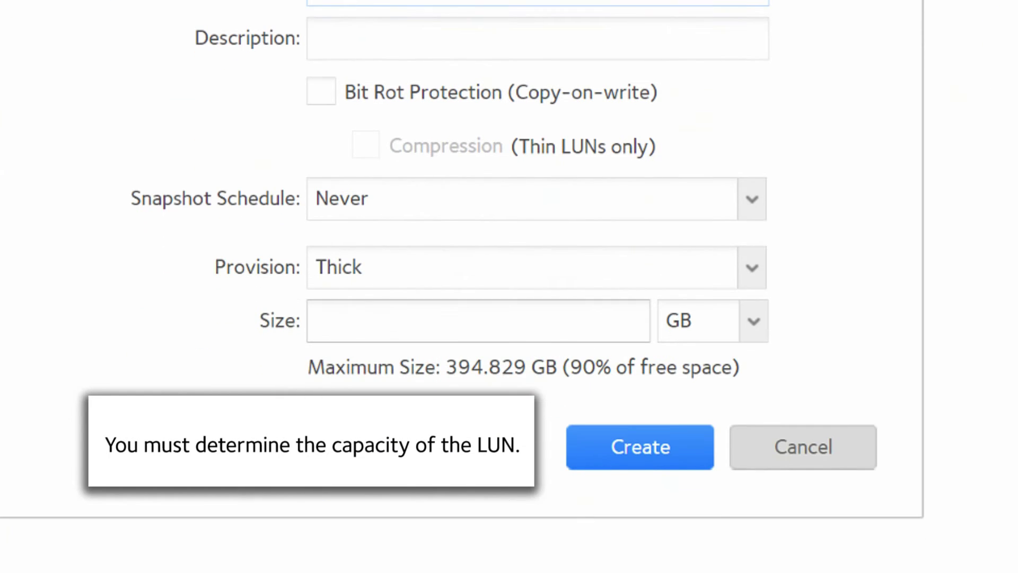
click(318, 326)
text(100)
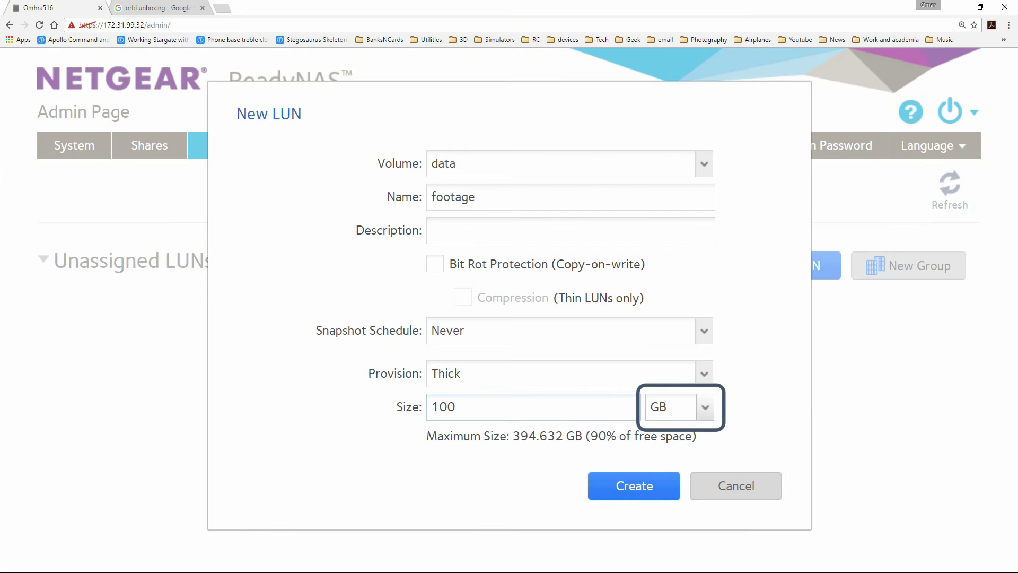
click(705, 407)
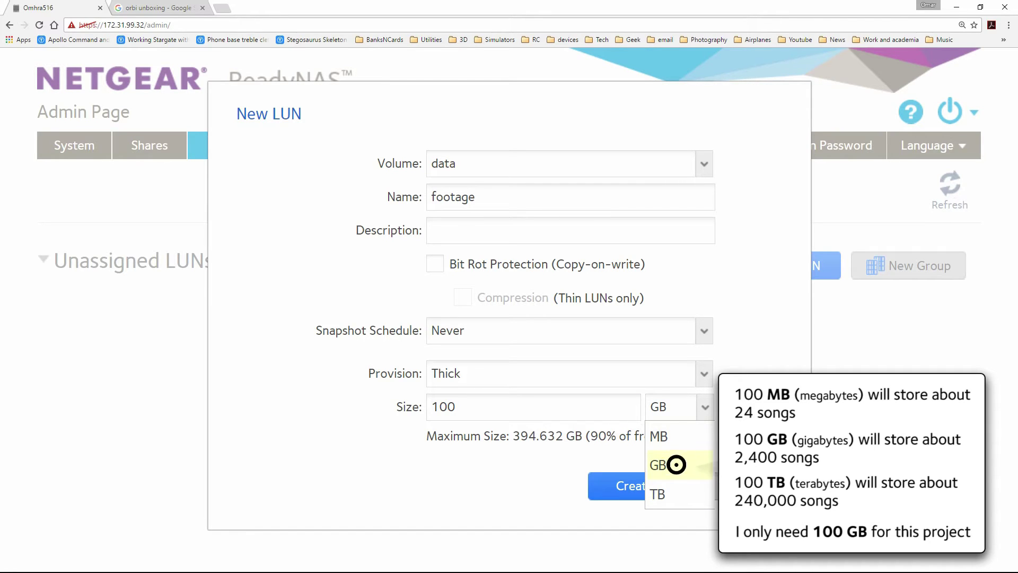
click(672, 466)
- Create the footage LUN, then create a LUN group renamed from group1 to 'film'
click(635, 485)
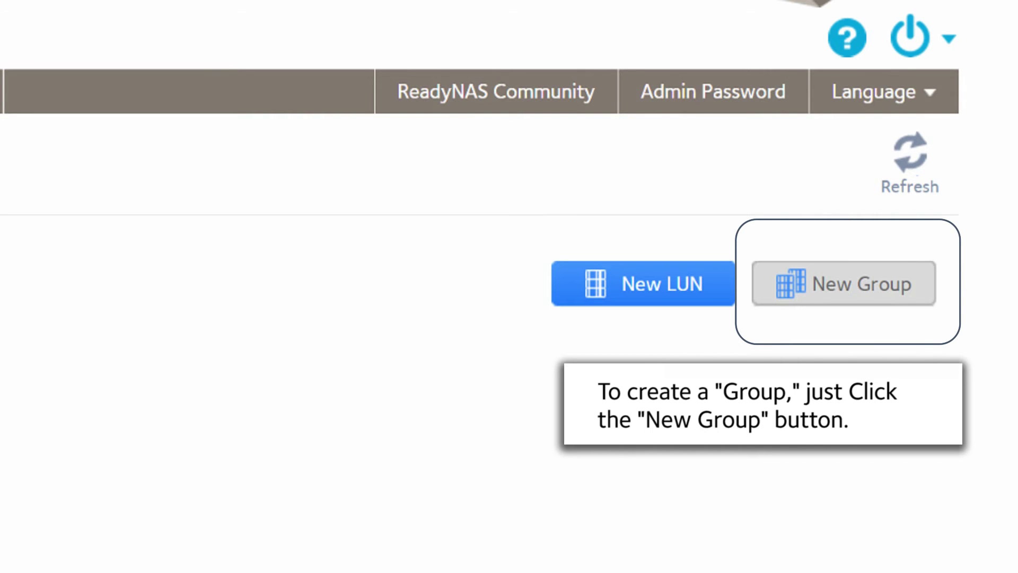
click(842, 282)
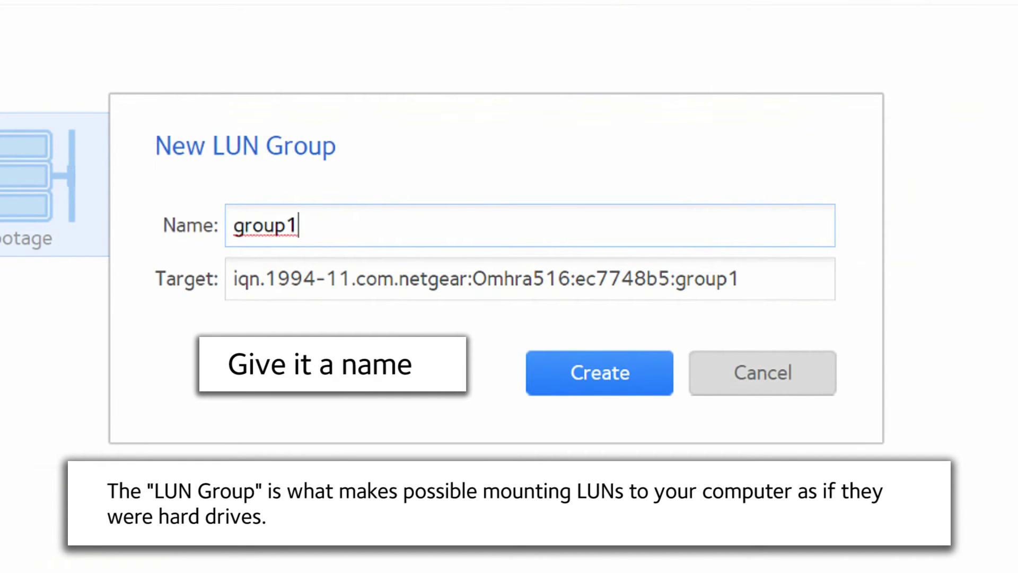
click(303, 225)
key(BackSpace)
key(BackSpace)
key(BackSpace)
key(BackSpace)
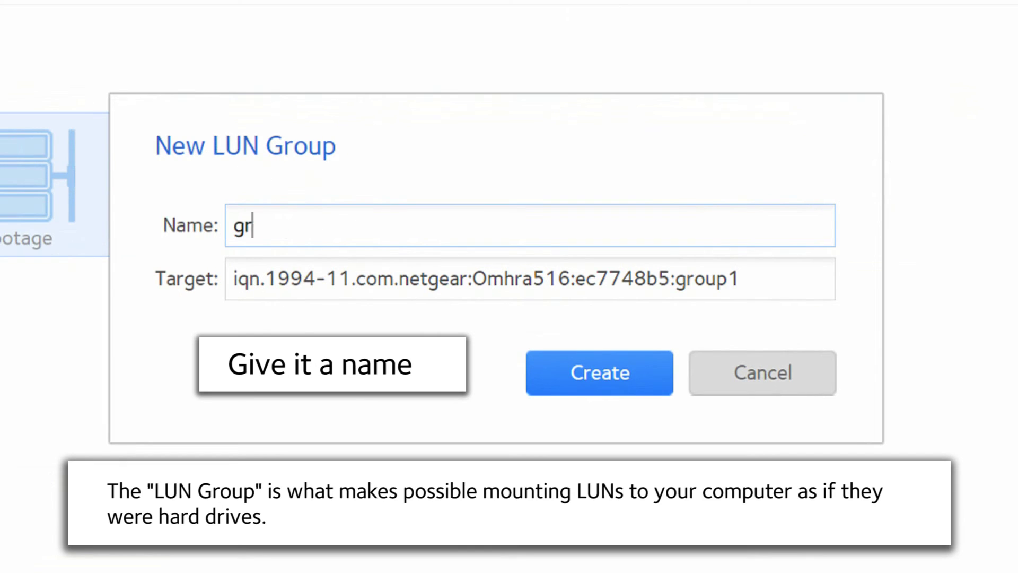
key(BackSpace)
key(BackSpace)
text(film)
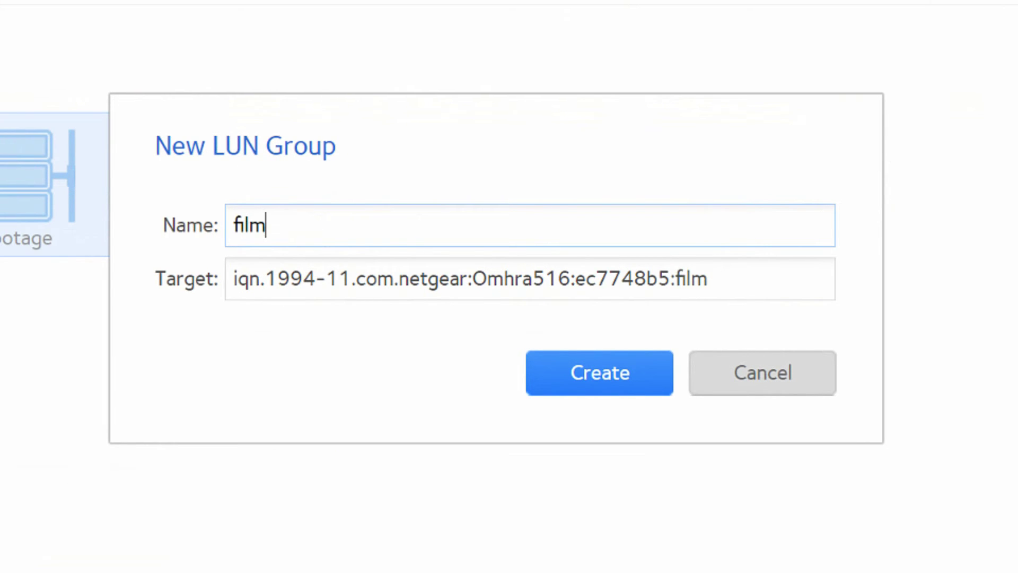
key(Tab)
click(601, 374)
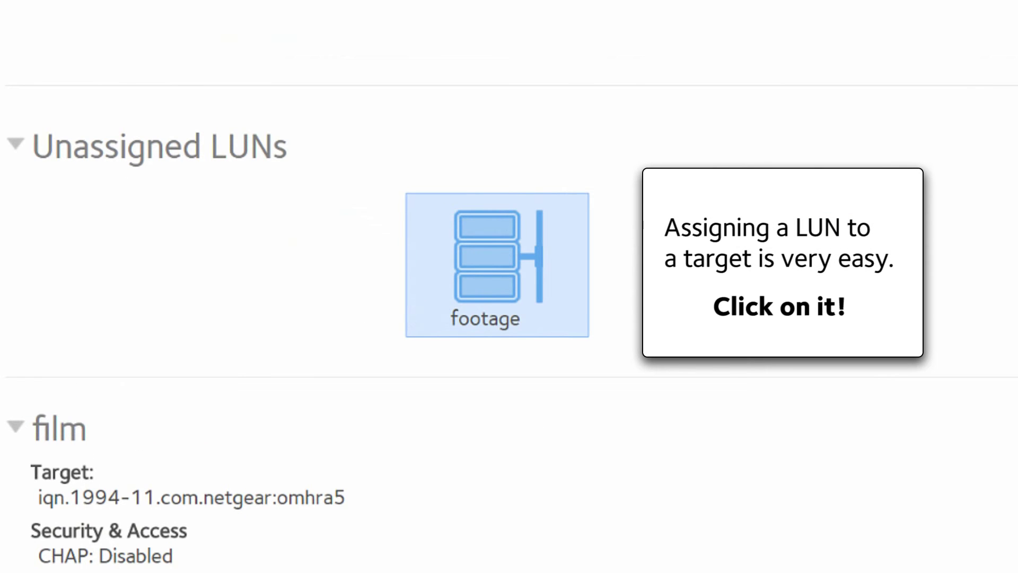
- Assign the footage LUN to the film group and bring up the group's settings
click(484, 268)
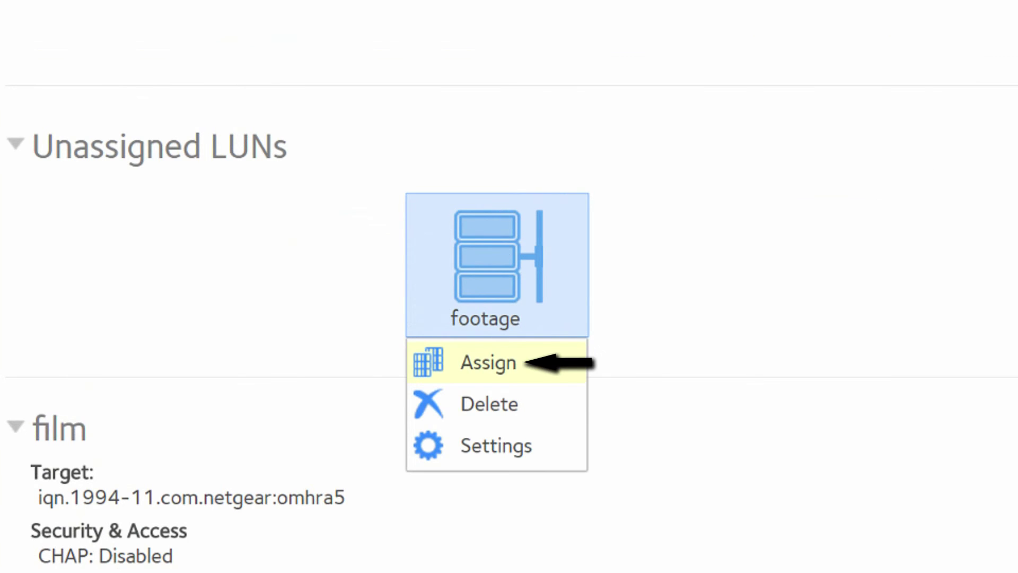
click(489, 362)
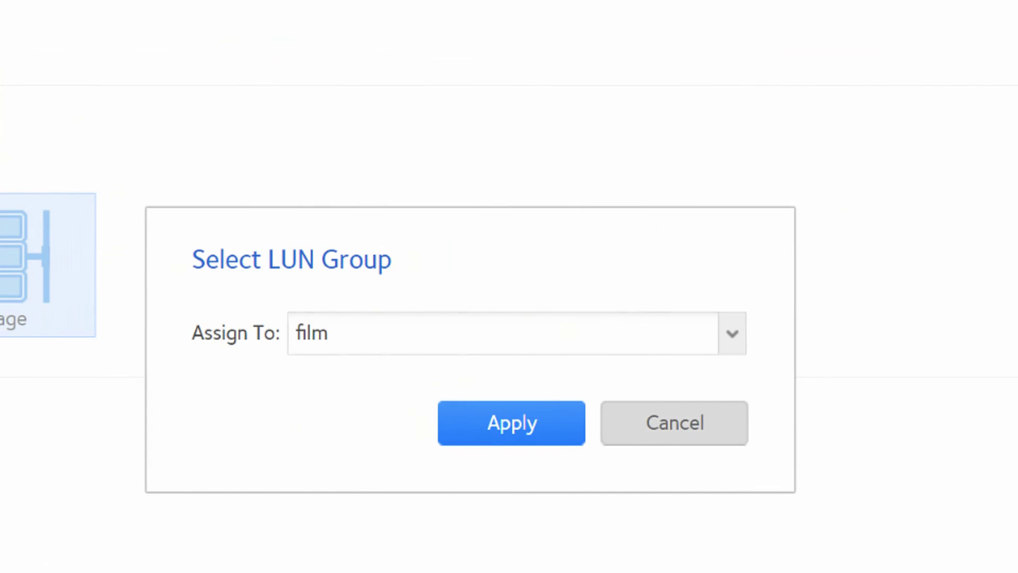
click(512, 423)
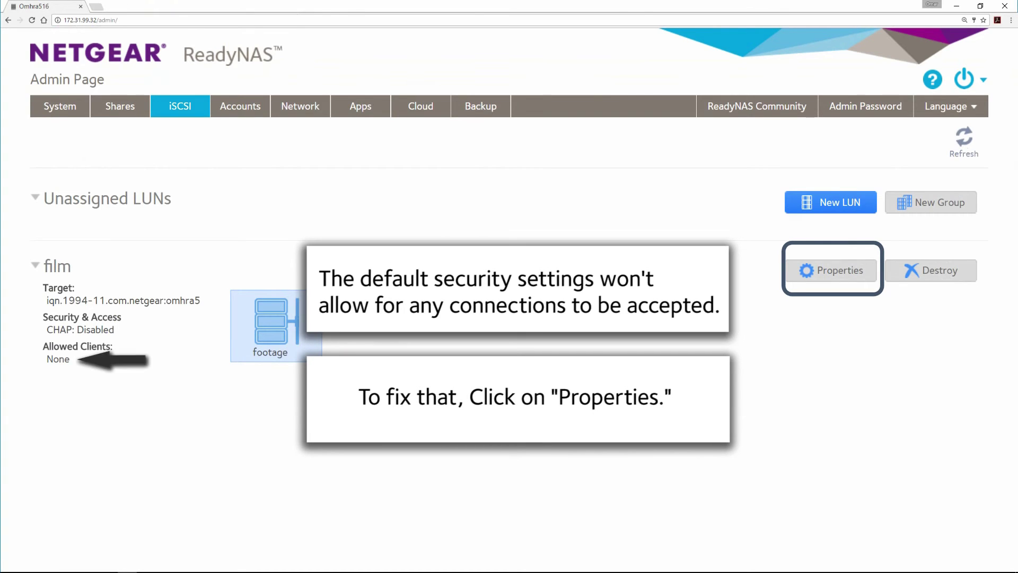
click(838, 271)
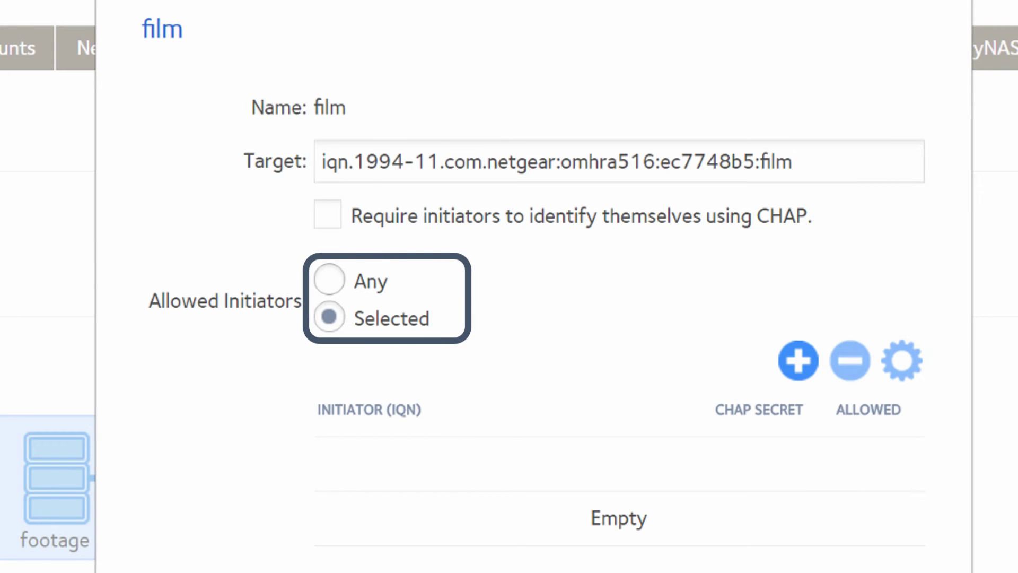
- Set the film group's allowed initiators to Any and apply
click(329, 279)
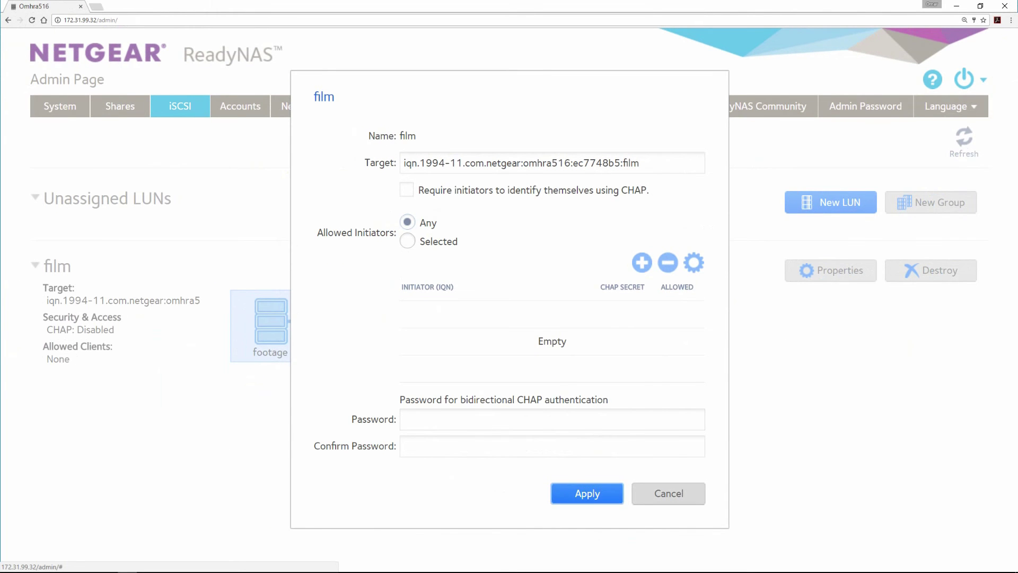
click(587, 493)
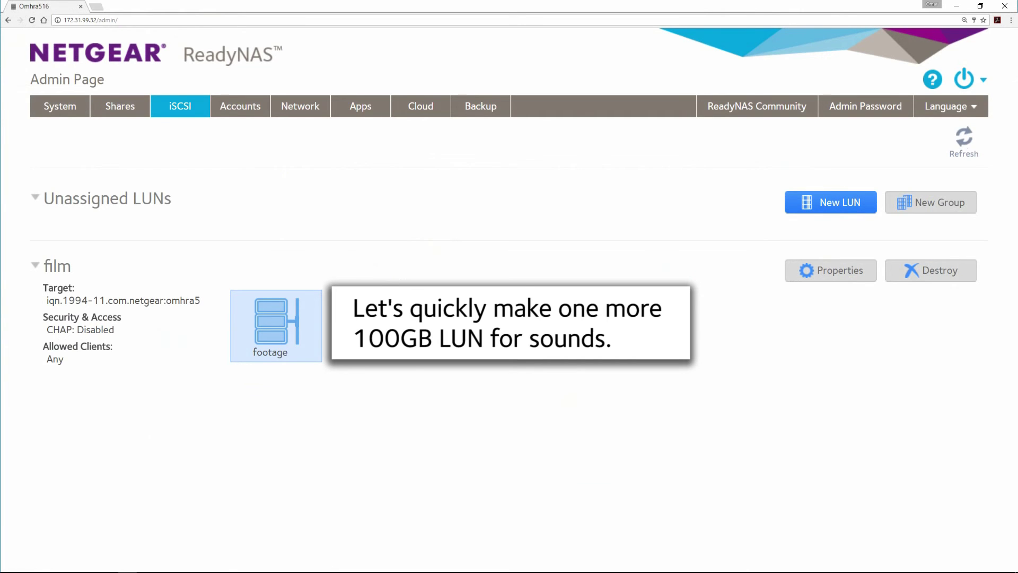
- Create a 100 GB LUN named 'sounds', leaving it unassigned
click(838, 202)
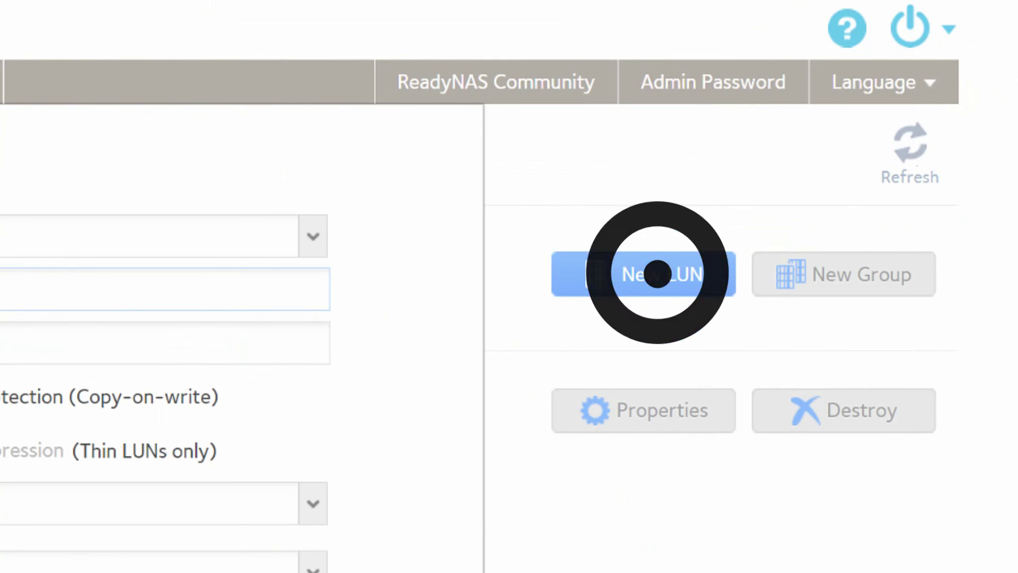
text(sounds)
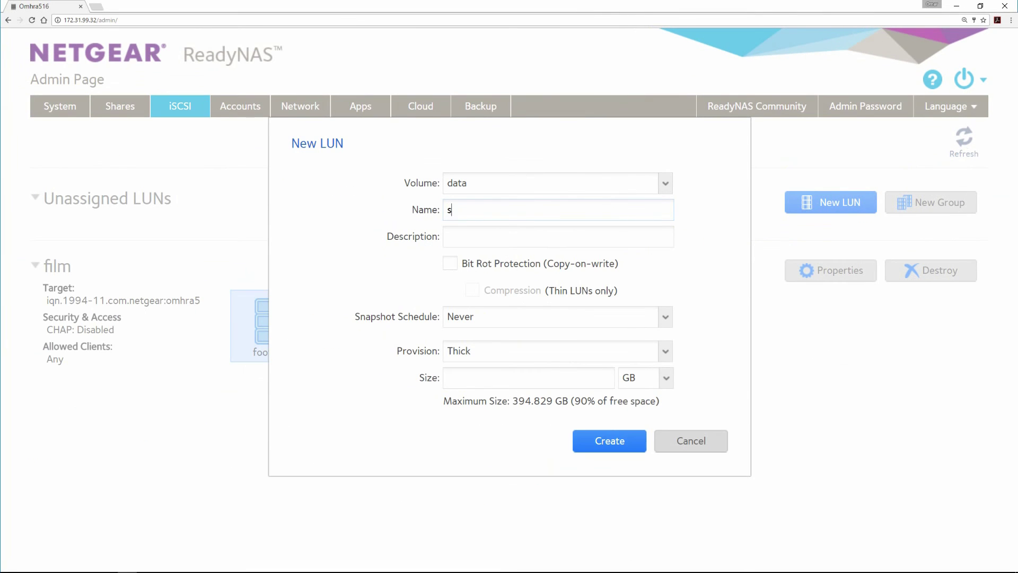
click(450, 378)
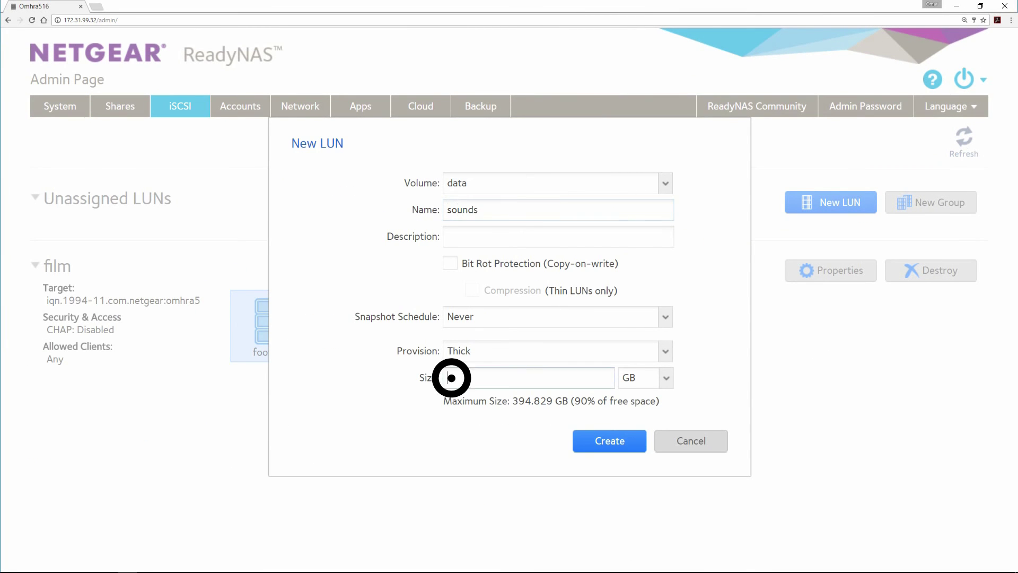
text(100)
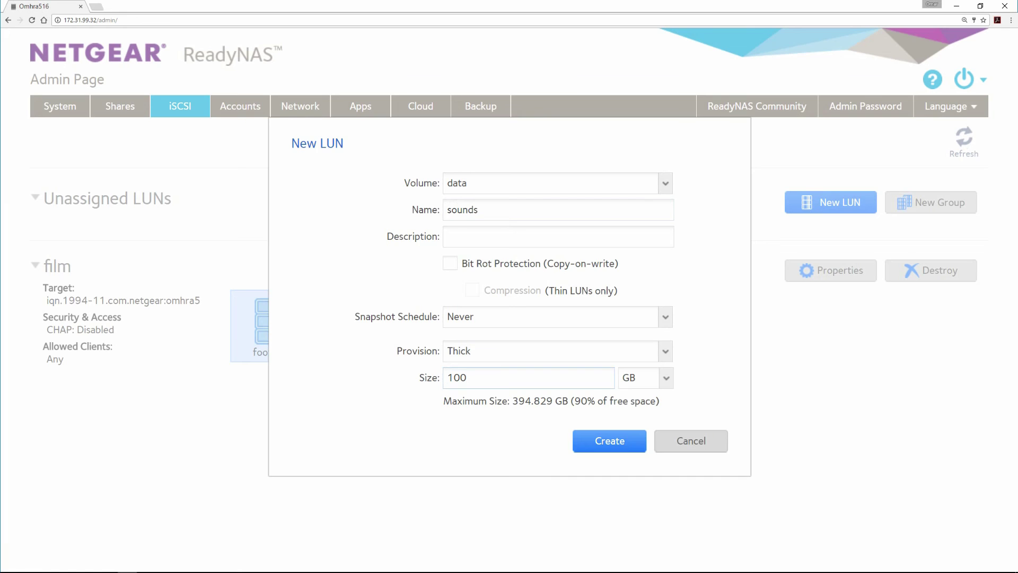
click(609, 441)
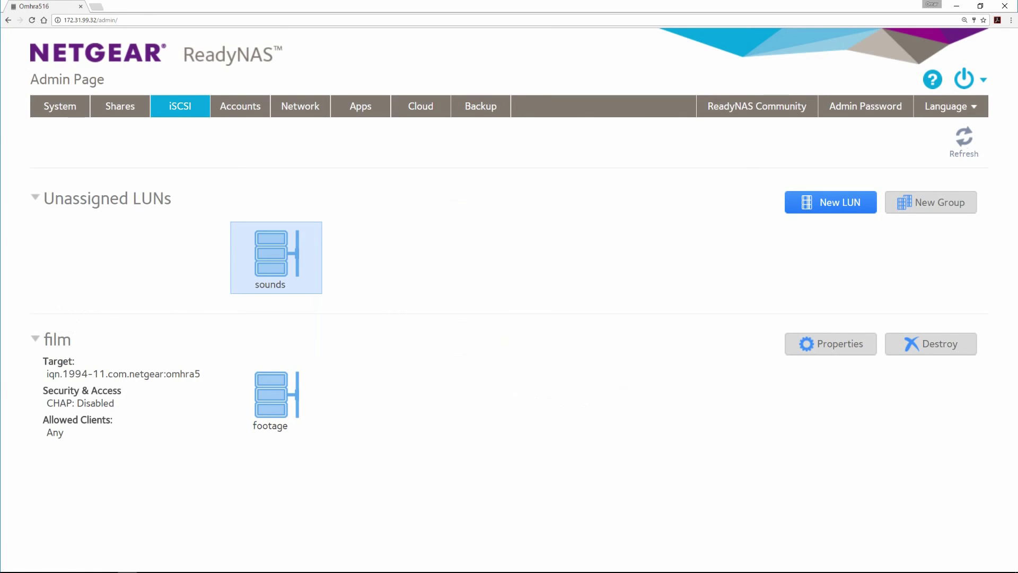